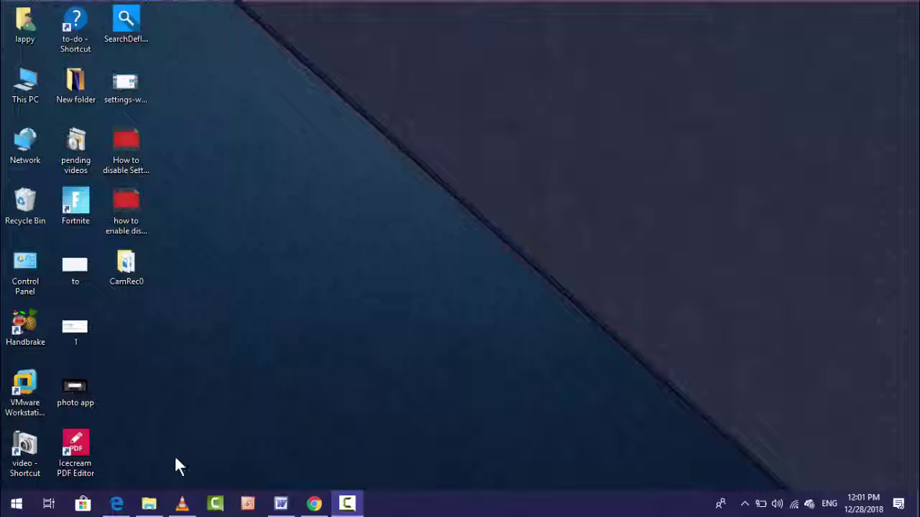
# Preview the taskbar thumbnails of open programs, including VLC media player and the Word document.
pyautogui.moveTo(149, 503)
pyautogui.moveTo(155, 475)
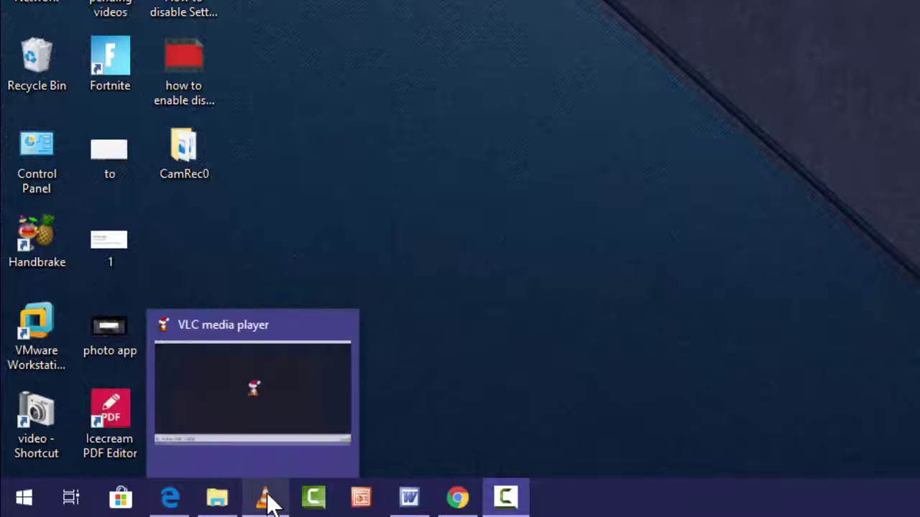
pyautogui.moveTo(412, 499)
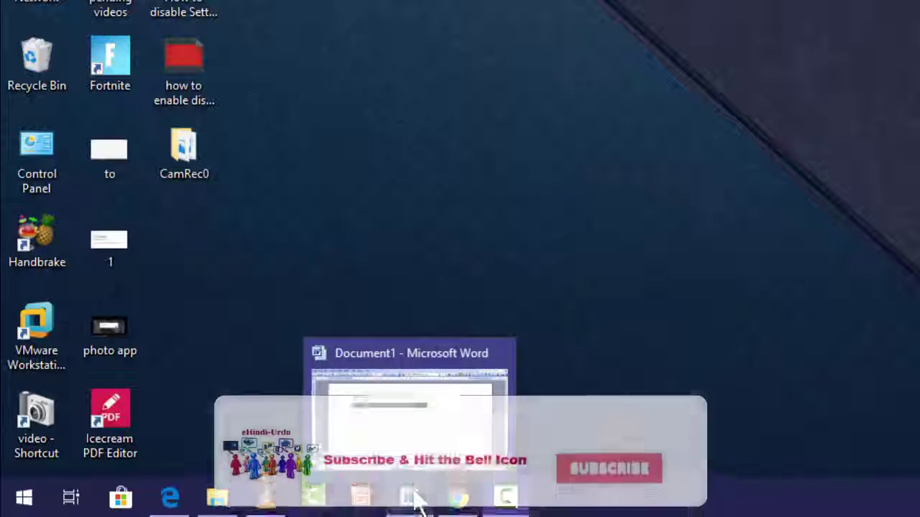
pyautogui.moveTo(410, 431)
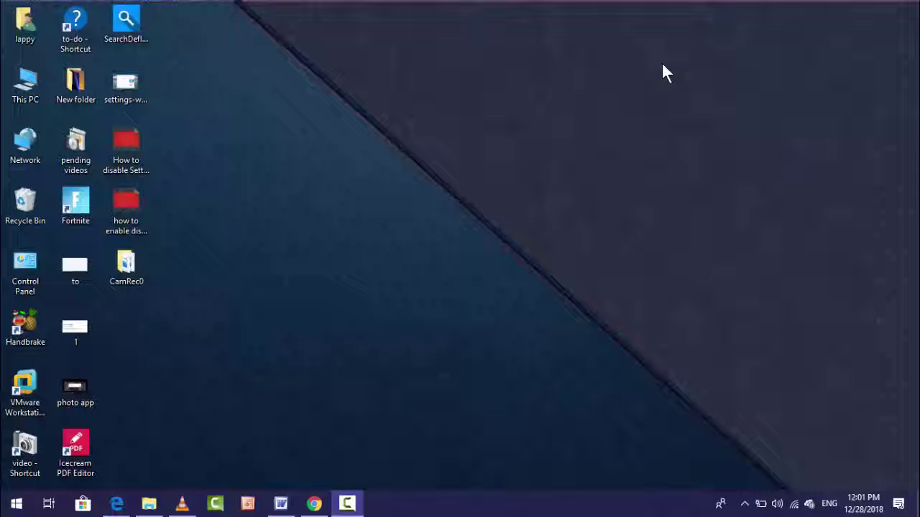
# Open Registry Editor and go to the key HKEY_CURRENT_USER\SOFTWARE\Microsoft\Windows\CurrentVersion\Explorer\Taskband.
pyautogui.press('super+r')
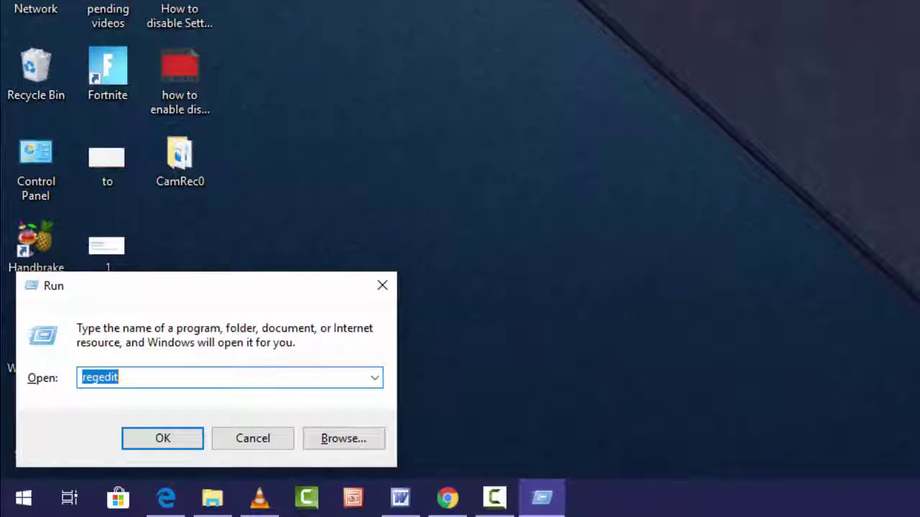
pyautogui.press('Return')
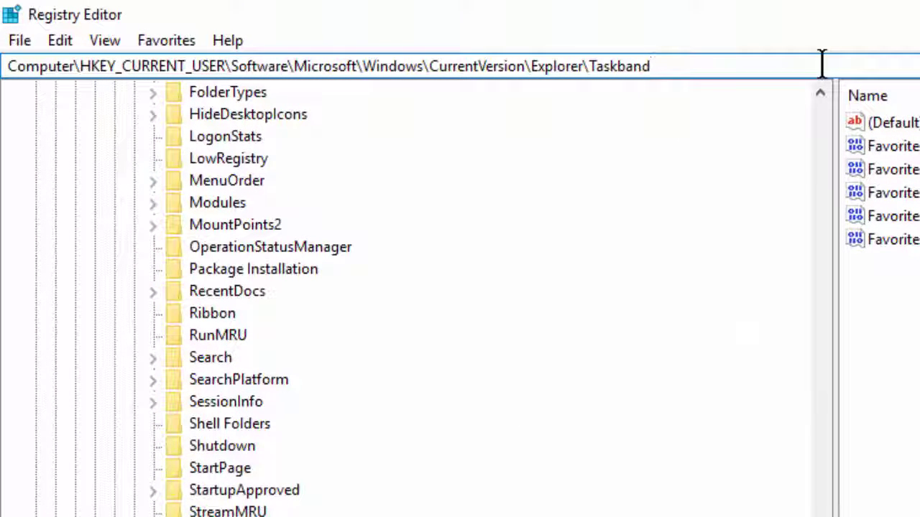
pyautogui.hotkey('ctrl', 'shift', 'Left')
pyautogui.hotkey('ctrl', 'a')
pyautogui.press('Delete')
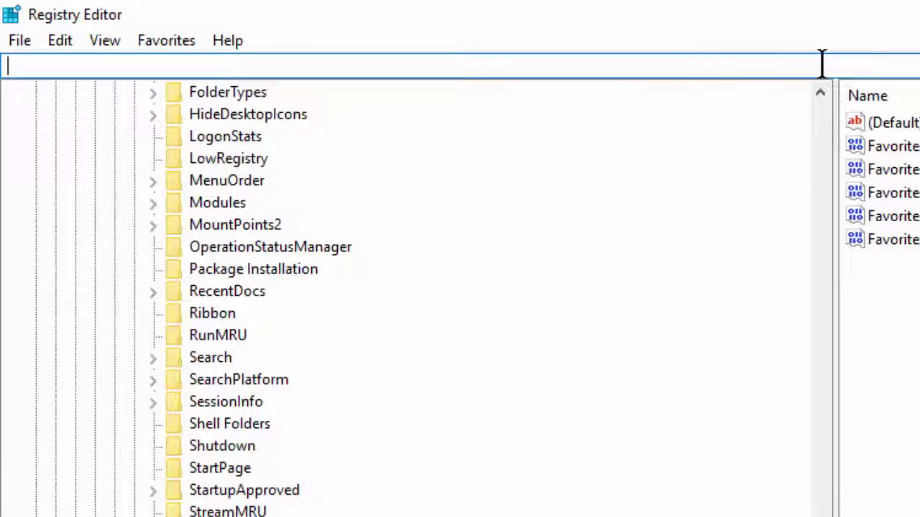
pyautogui.write('HKEY_CURRENT_USER\\SOFTWARE\\Microsoft\\Windows\\CurrentVersion\\Explorer\\Taskband')
pyautogui.press('Return')
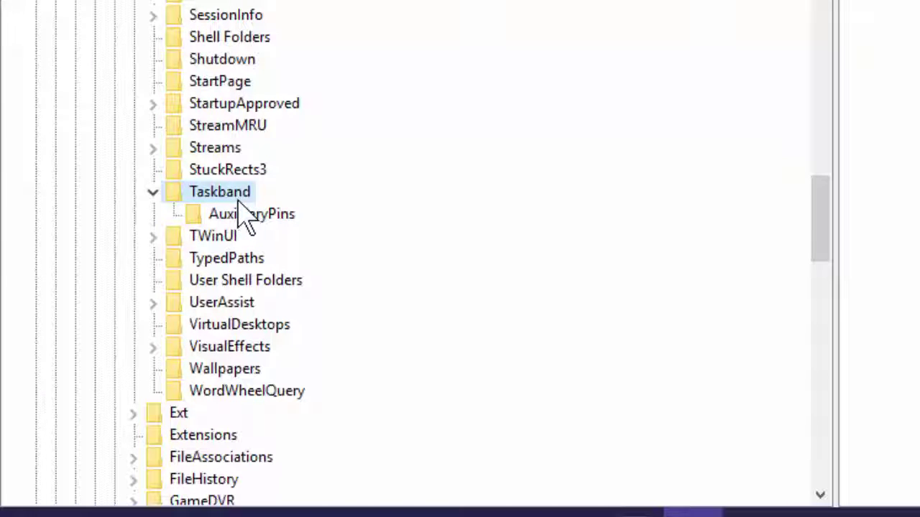
# Create a DWORD (32-bit) value named MinThumbSizePx in the Taskband key.
pyautogui.rightClick(239, 201)
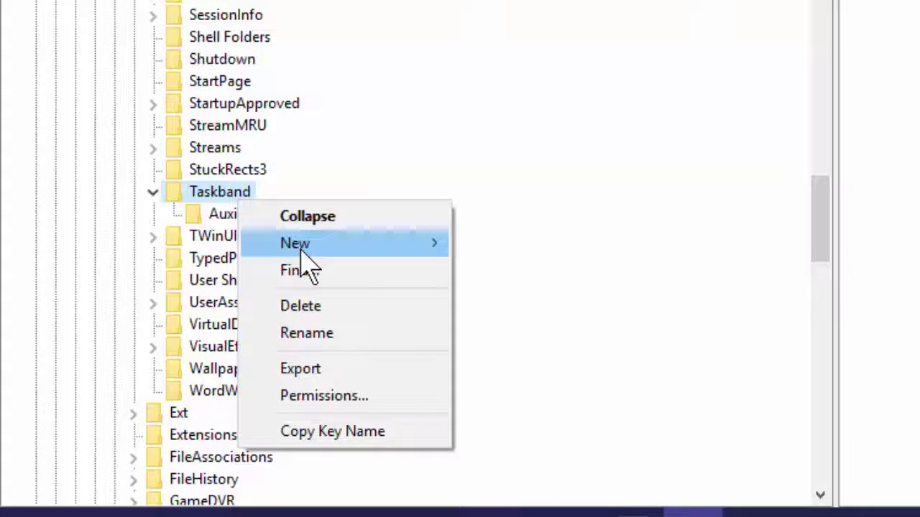
pyautogui.moveTo(301, 252)
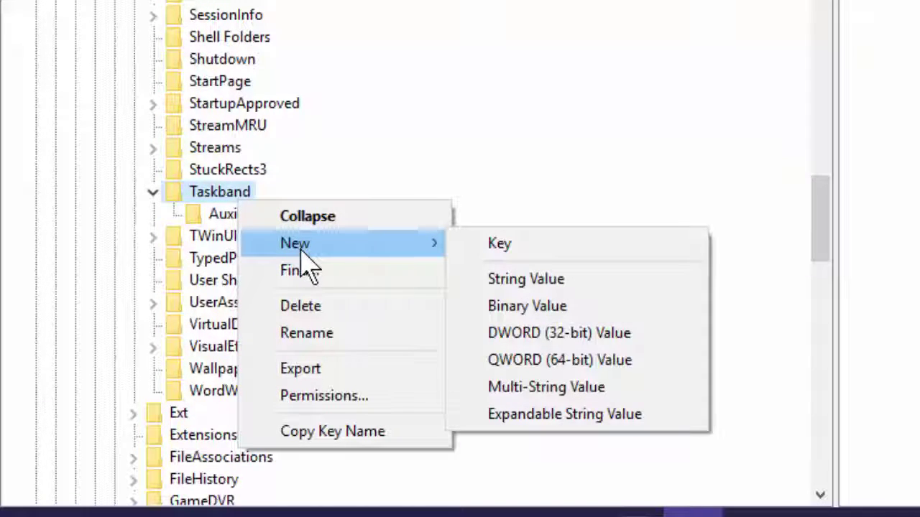
pyautogui.click(534, 343)
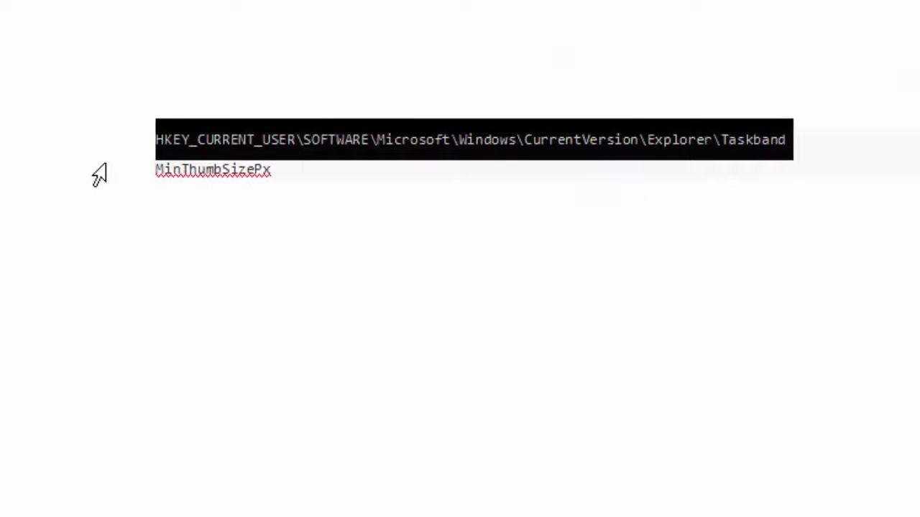
pyautogui.click(100, 175)
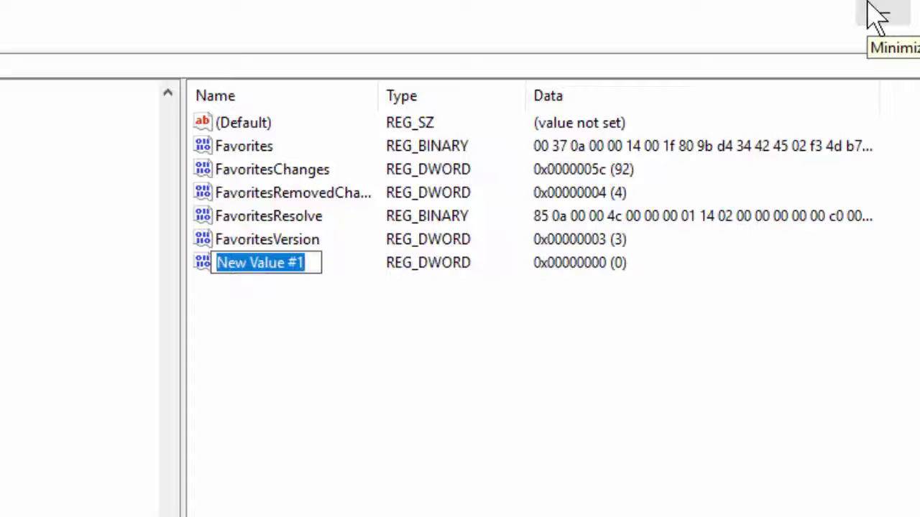
pyautogui.write('MinThumbSizePx')
pyautogui.press('Return')
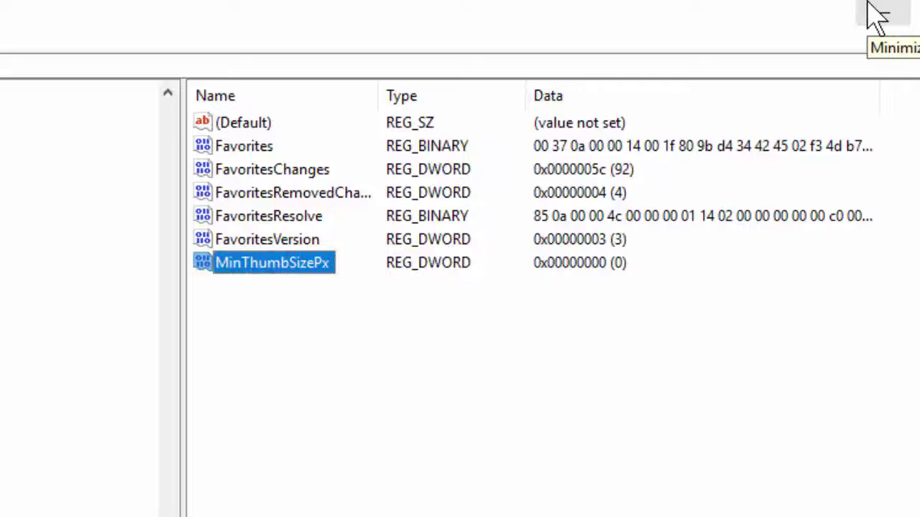
pyautogui.click(877, 15)
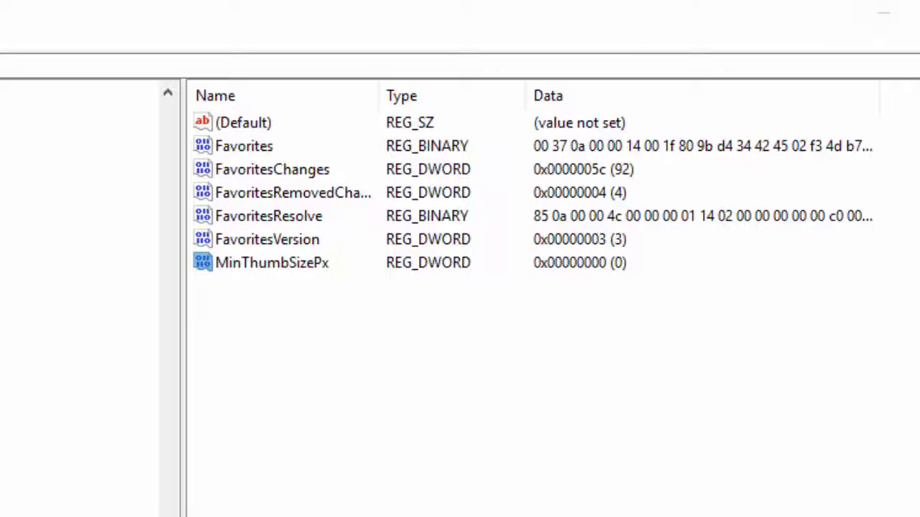
# Set the value data of MinThumbSizePx to 450 in hexadecimal and close Registry Editor.
pyautogui.doubleClick(272, 263)
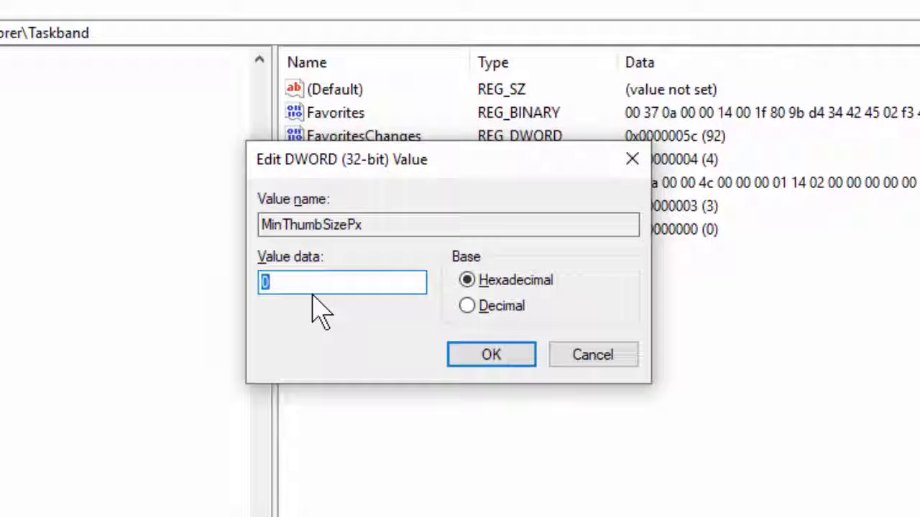
pyautogui.press('BackSpace')
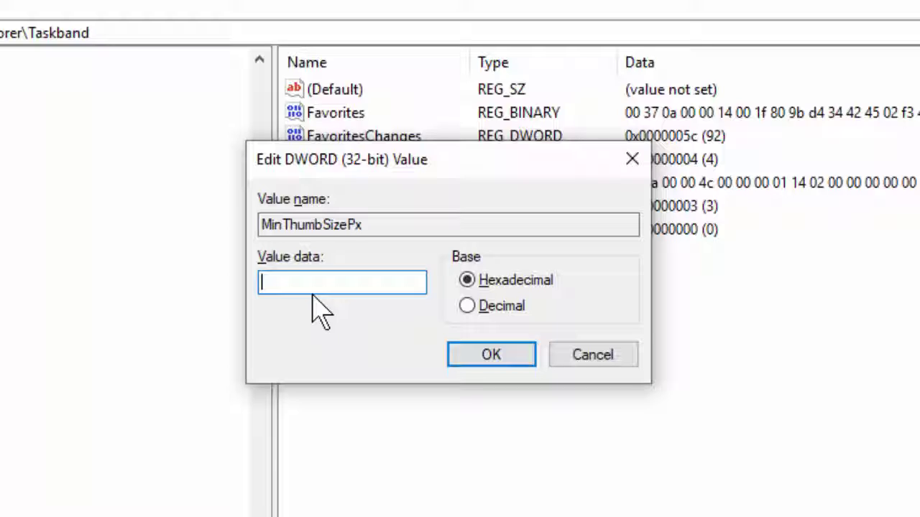
pyautogui.write('450')
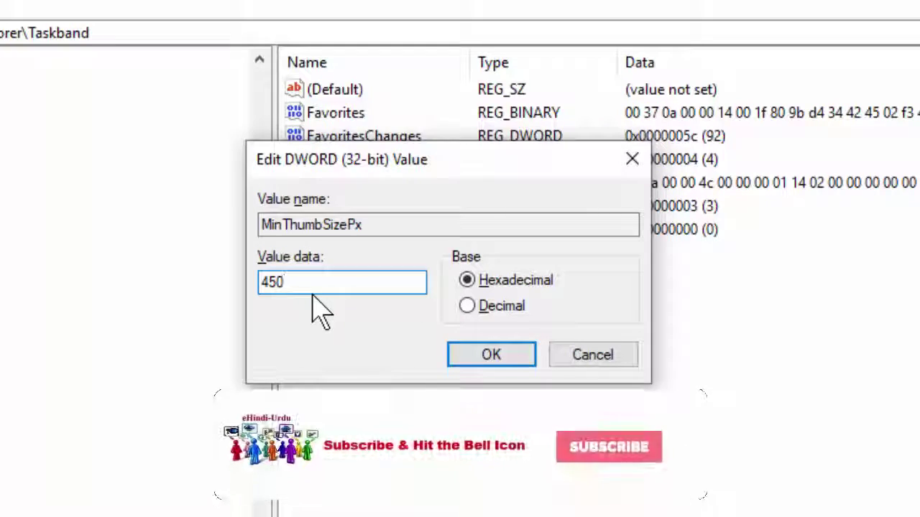
pyautogui.click(491, 355)
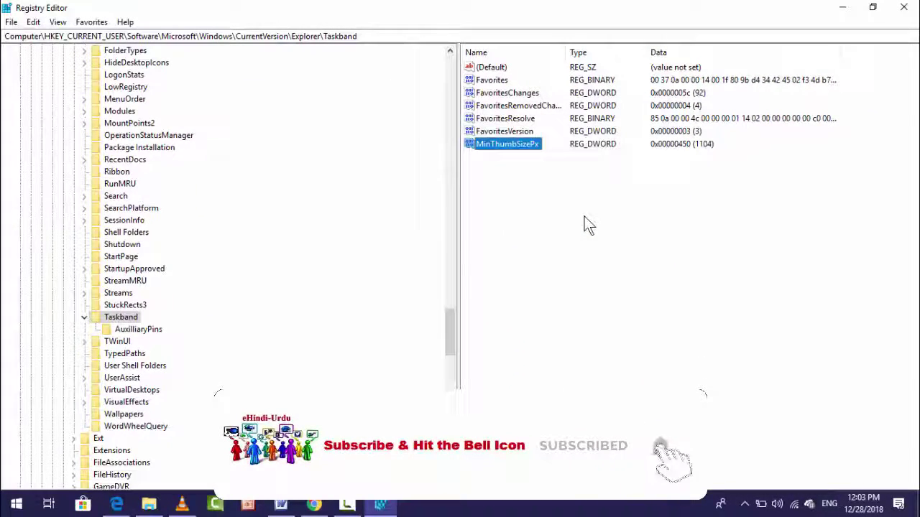
pyautogui.click(905, 10)
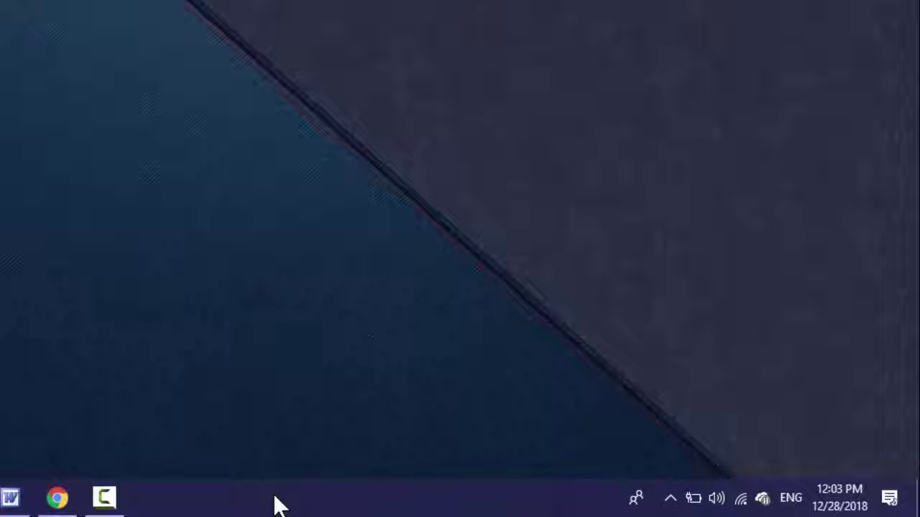
# Restart the Windows Explorer process from Task Manager, and close Task Manager.
pyautogui.rightClick(279, 505)
pyautogui.click(352, 396)
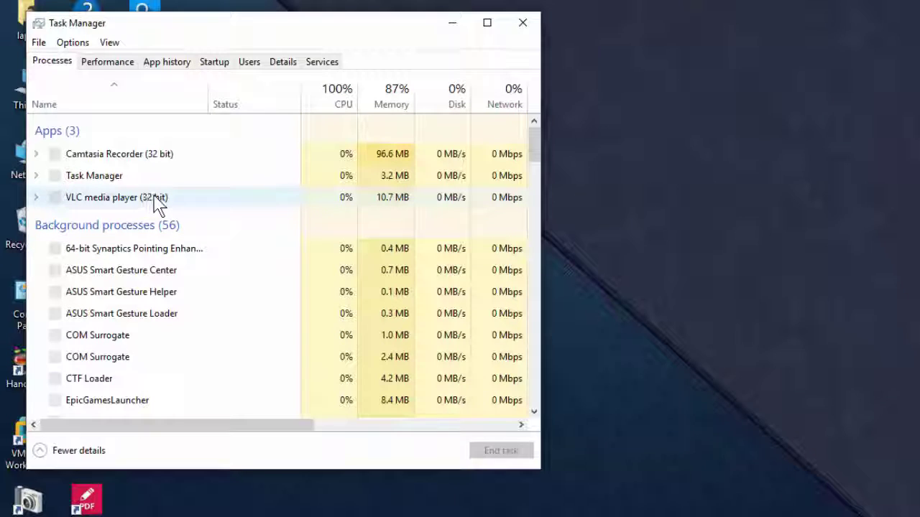
pyautogui.scroll(-2, 137, 278)
pyautogui.click(127, 127)
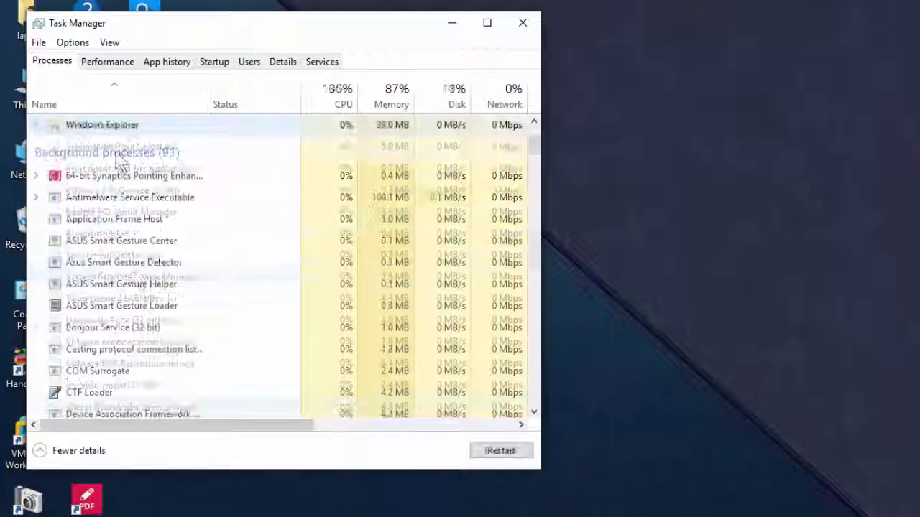
pyautogui.rightClick(148, 123)
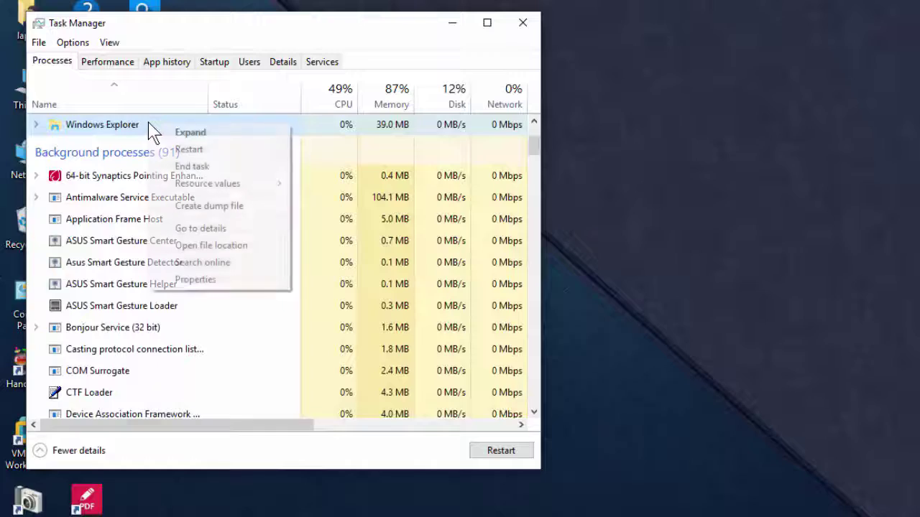
pyautogui.click(188, 149)
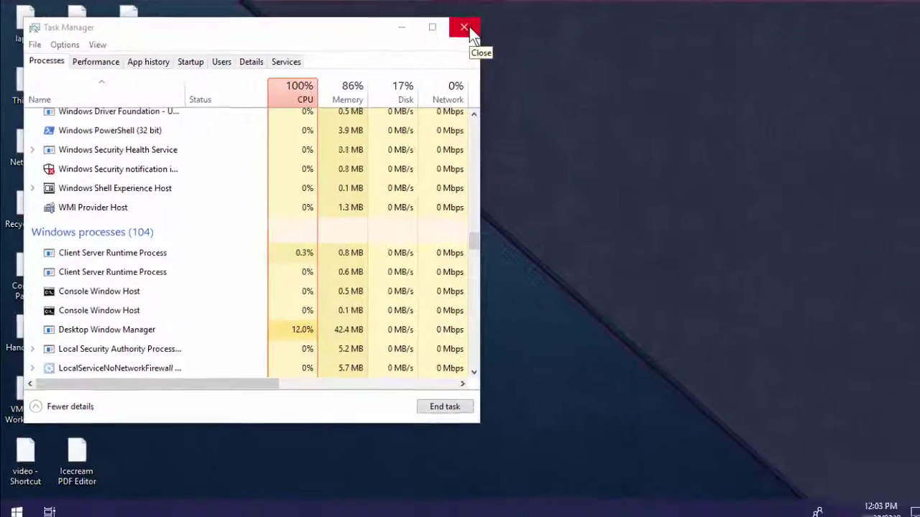
pyautogui.click(460, 29)
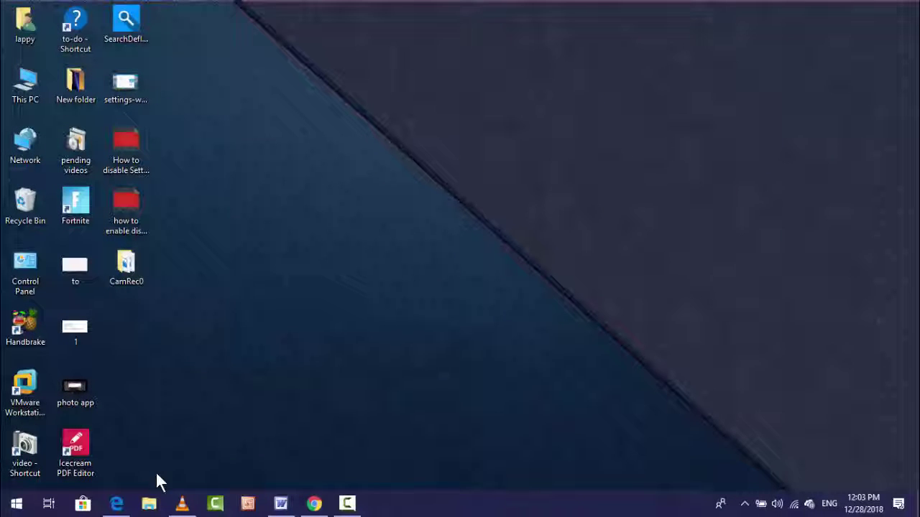
# Check the size of the open programs' taskbar thumbnails, such as VLC media player's, and refresh the desktop.
pyautogui.moveTo(119, 503)
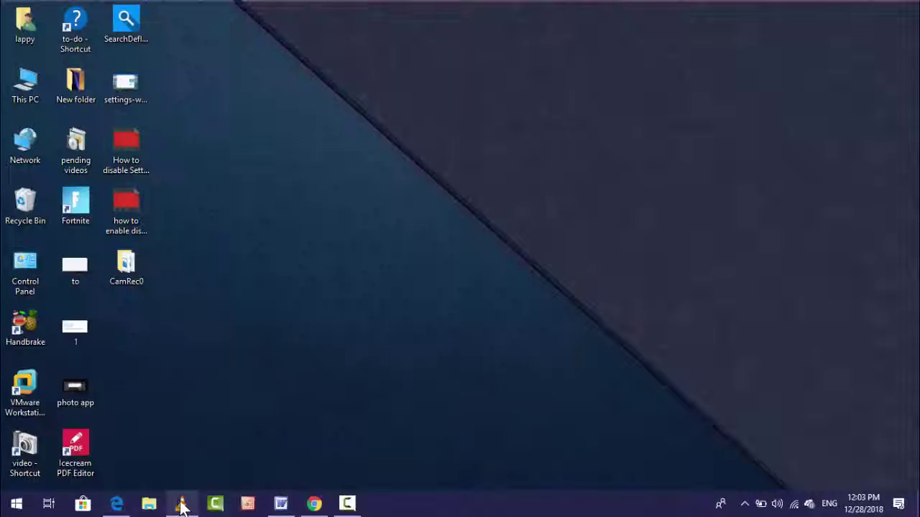
pyautogui.moveTo(182, 505)
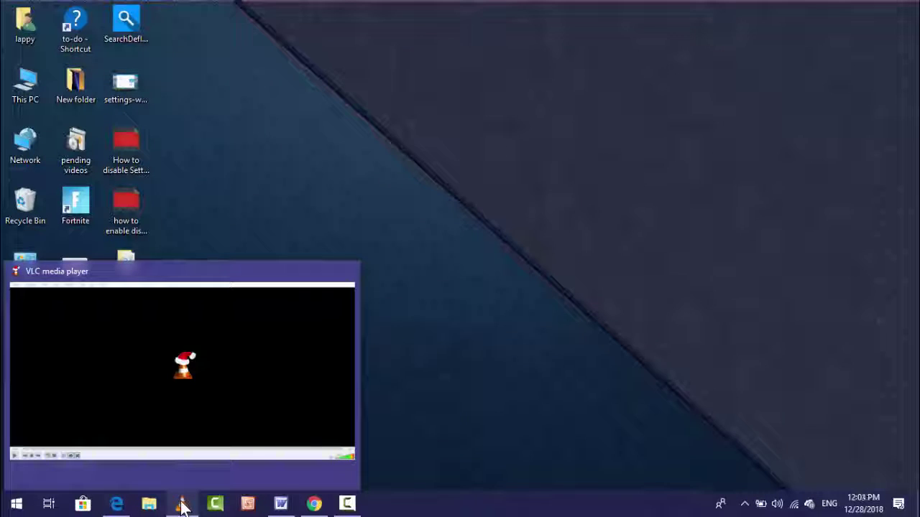
pyautogui.moveTo(324, 503)
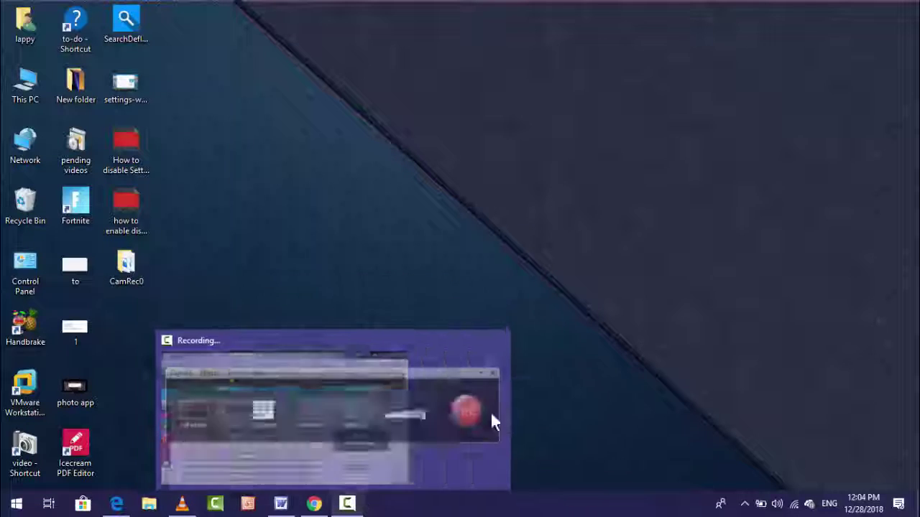
pyautogui.rightClick(468, 101)
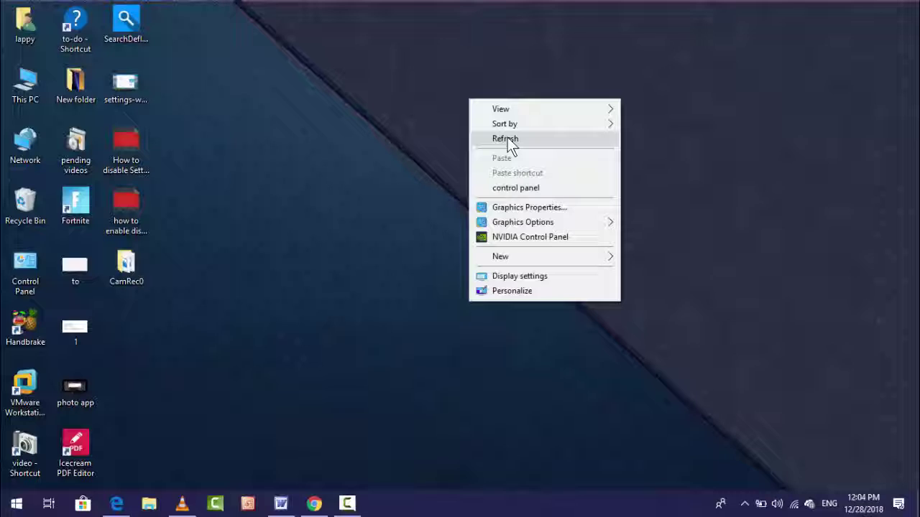
pyautogui.click(508, 139)
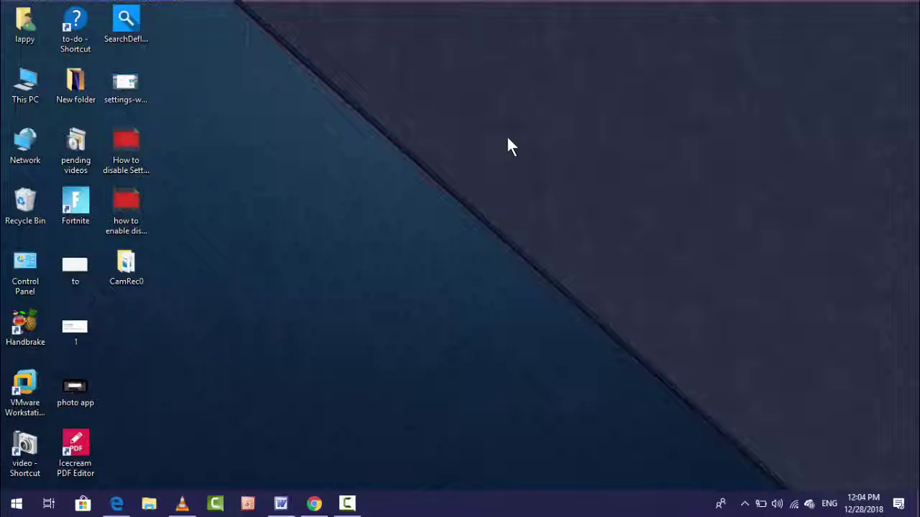
# Reopen Registry Editor, delete the MinThumbSizePx value from the Taskband key, and close the editor.
pyautogui.press('super+r')
pyautogui.press('Escape')
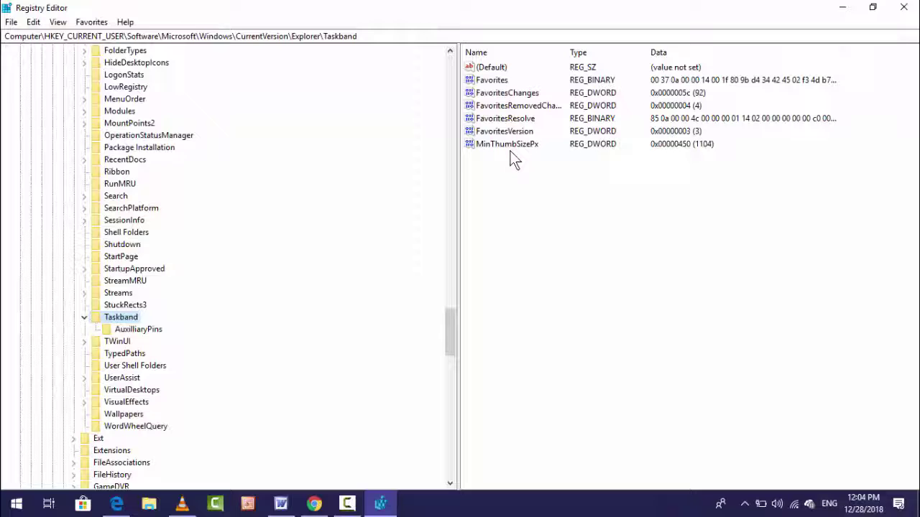
pyautogui.click(500, 147)
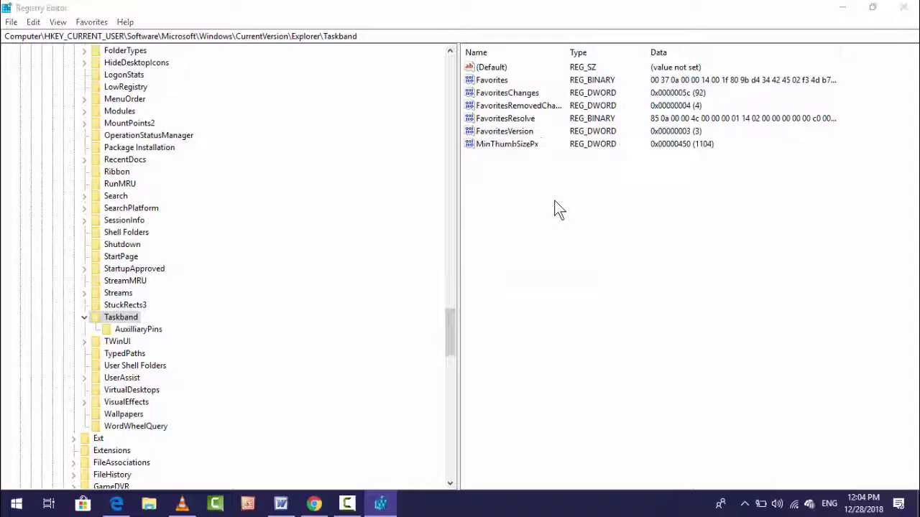
pyautogui.press('Delete')
pyautogui.press('Return')
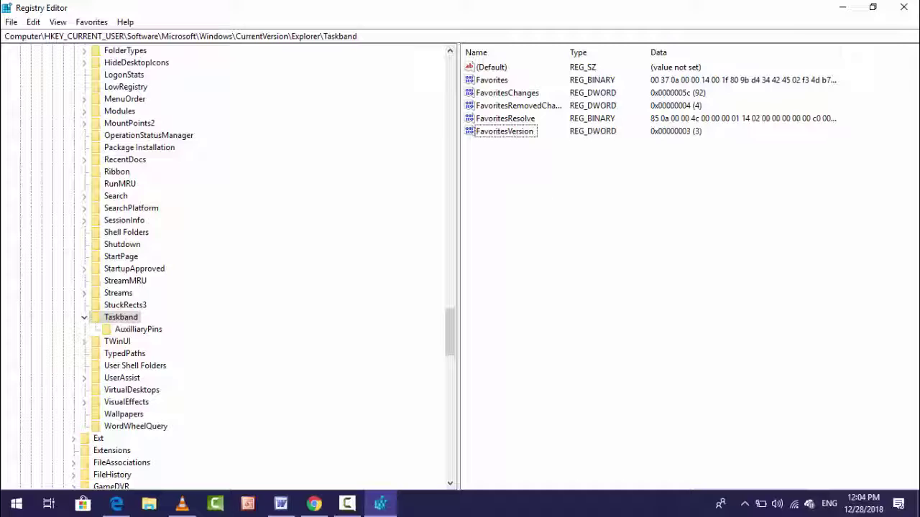
pyautogui.click(899, 10)
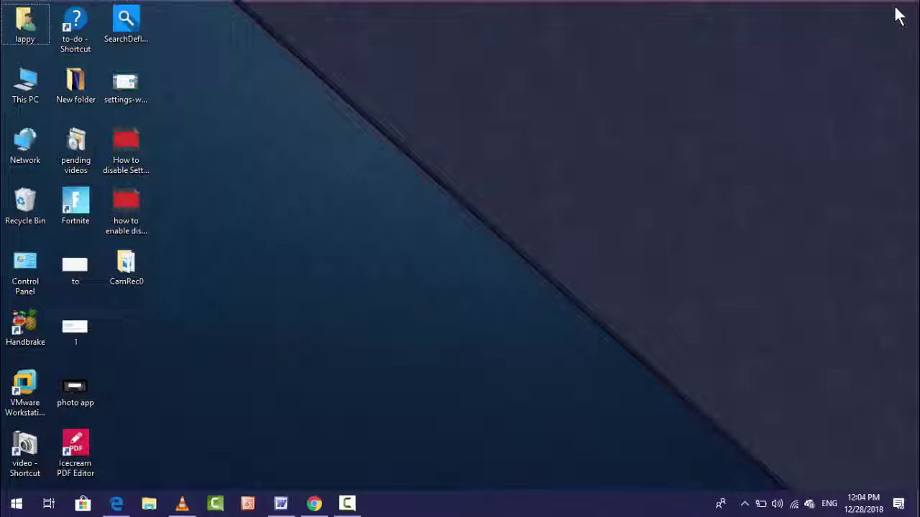
# Open Task Manager again, restart the Windows Explorer process to apply the registry deletion, and close Task Manager.
pyautogui.rightClick(496, 510)
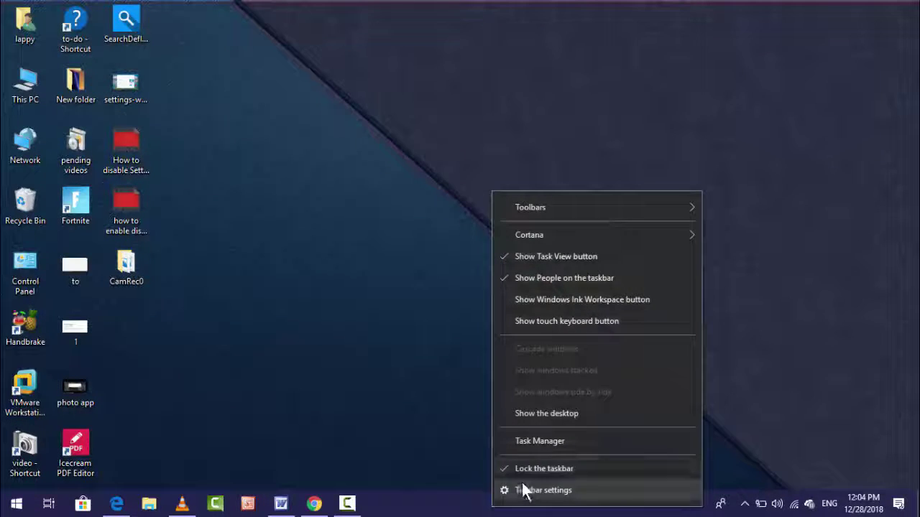
pyautogui.click(531, 442)
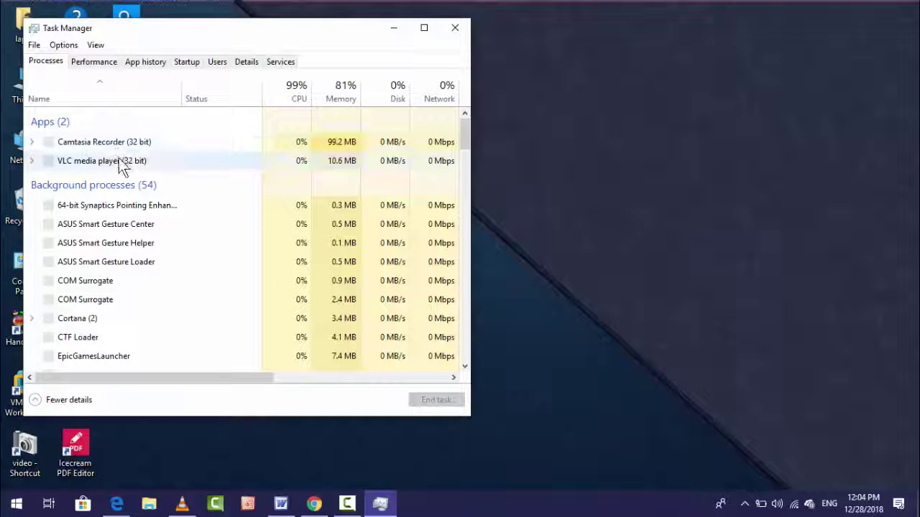
pyautogui.click(120, 164)
pyautogui.press('Delete')
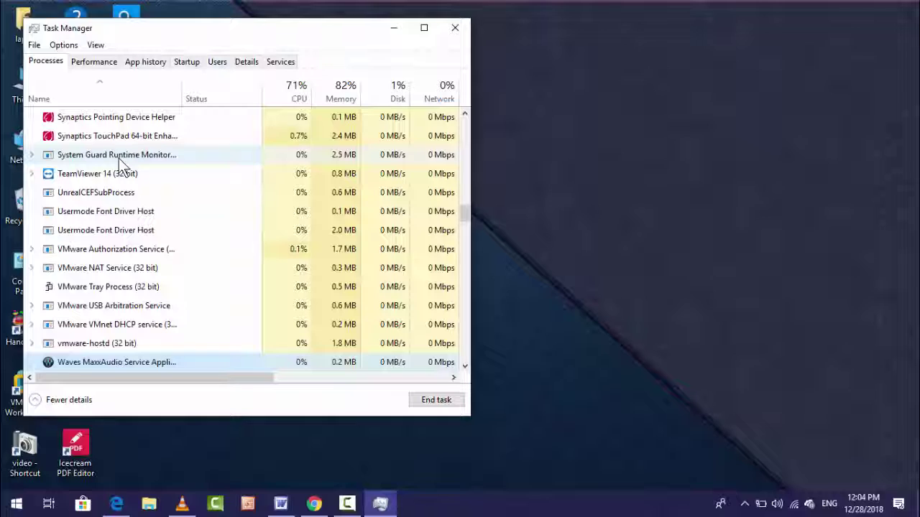
pyautogui.press('Down')
pyautogui.press('Down')
pyautogui.press('Down')
pyautogui.press('Down')
pyautogui.press('Down')
pyautogui.press('Down')
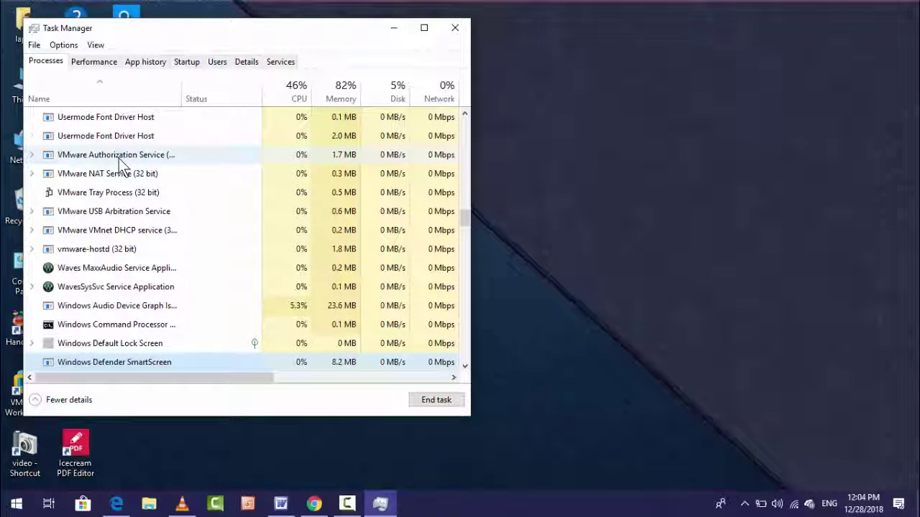
pyautogui.press('Down')
pyautogui.press('Down')
pyautogui.press('Down')
pyautogui.press('Down')
pyautogui.press('Down')
pyautogui.press('Down')
pyautogui.press('Down')
pyautogui.press('Down')
pyautogui.press('Down')
pyautogui.press('Down')
pyautogui.press('Down')
pyautogui.press('Down')
pyautogui.press('Down')
pyautogui.press('Down')
pyautogui.press('Down')
pyautogui.press('Down')
pyautogui.press('Down')
pyautogui.press('Down')
pyautogui.press('Down')
pyautogui.press('Down')
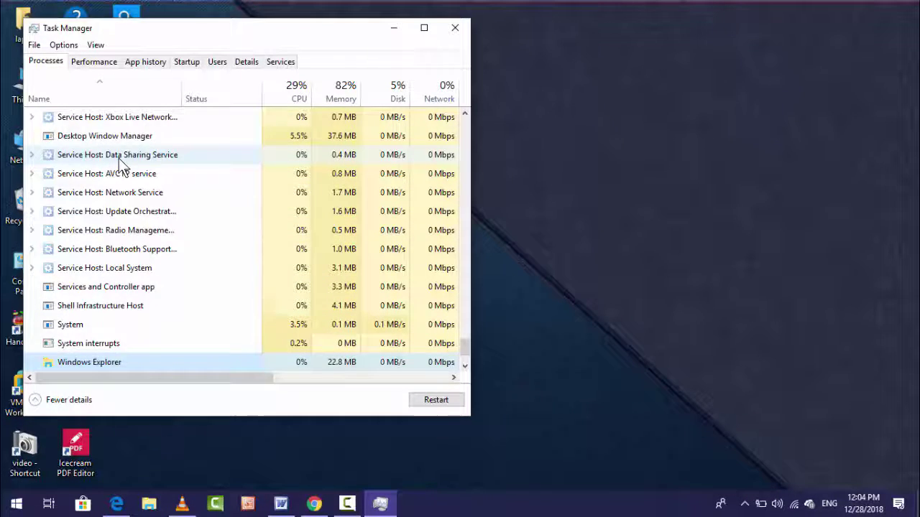
pyautogui.click(126, 343)
pyautogui.rightClick(125, 343)
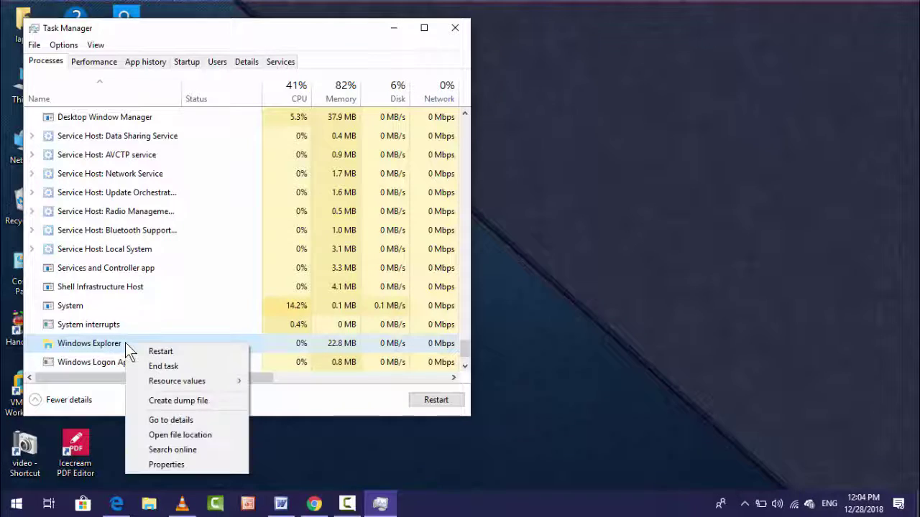
pyautogui.click(164, 352)
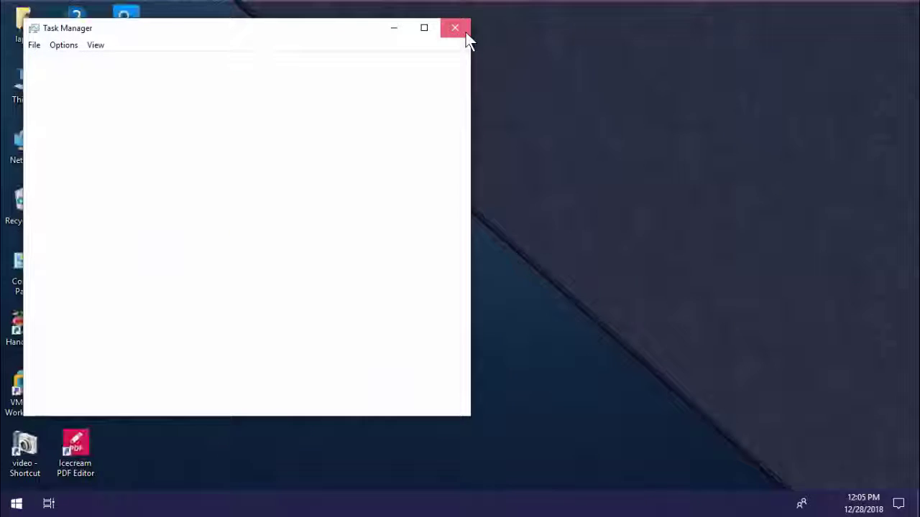
pyautogui.click(455, 28)
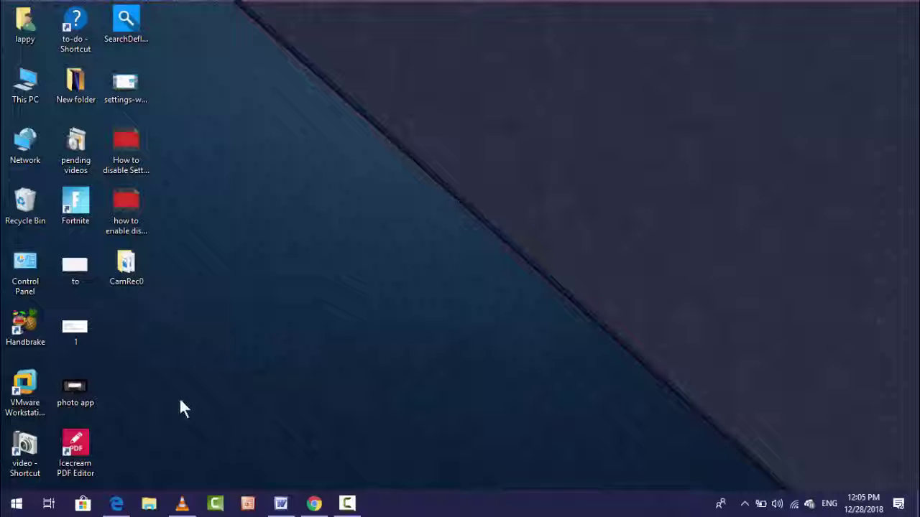
# Check the taskbar thumbnail size for Microsoft Edge and VLC media player, and refresh the desktop.
pyautogui.moveTo(127, 430)
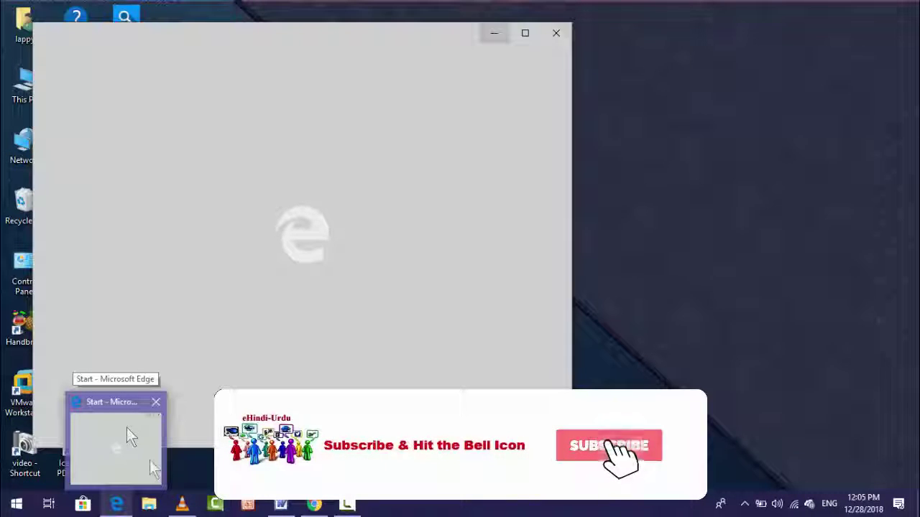
pyautogui.moveTo(181, 505)
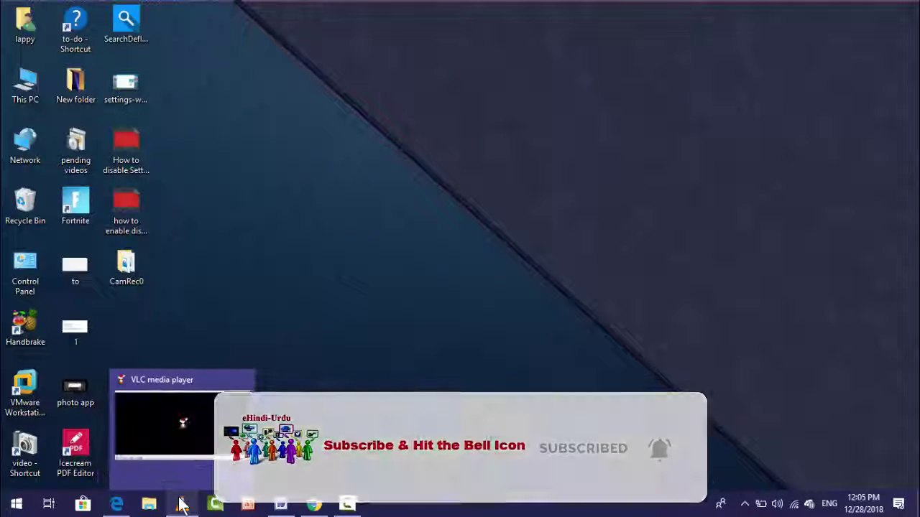
pyautogui.rightClick(563, 136)
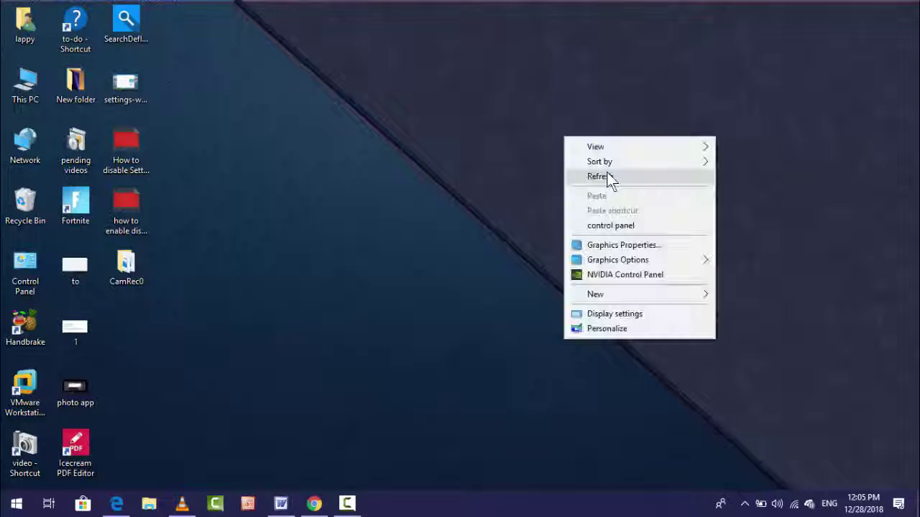
pyautogui.click(608, 176)
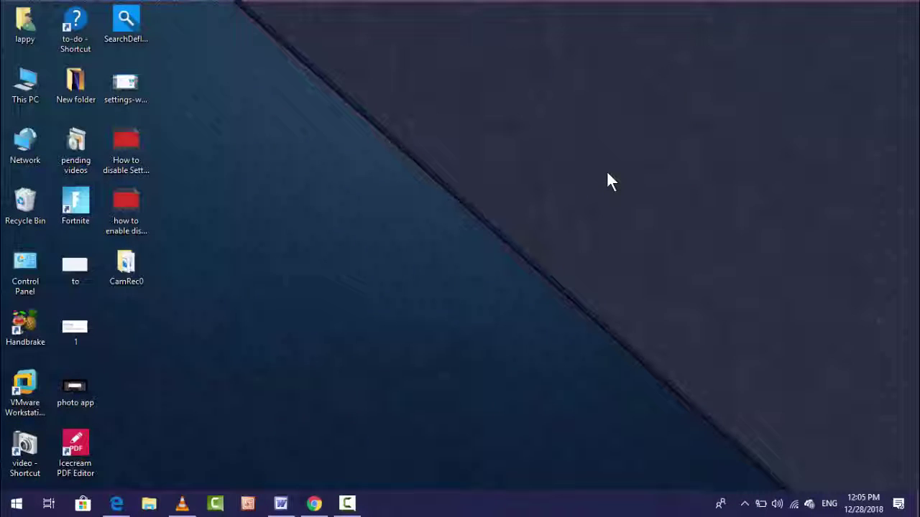